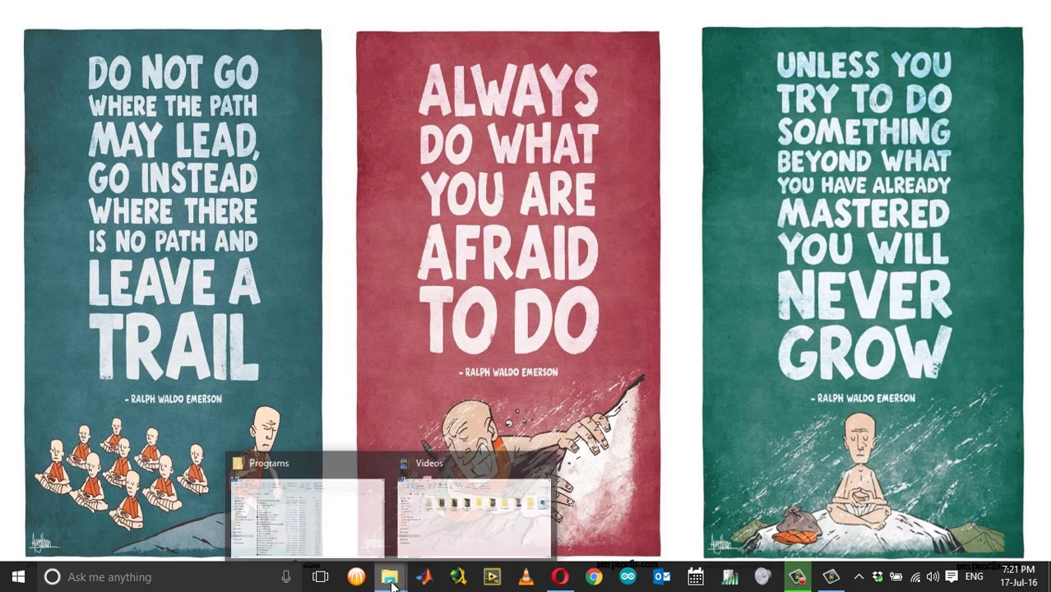
# Try playing barsandtone.flv in Windows Media Player, dismiss the cannot-play error, and close the player
pyautogui.click(452, 523)
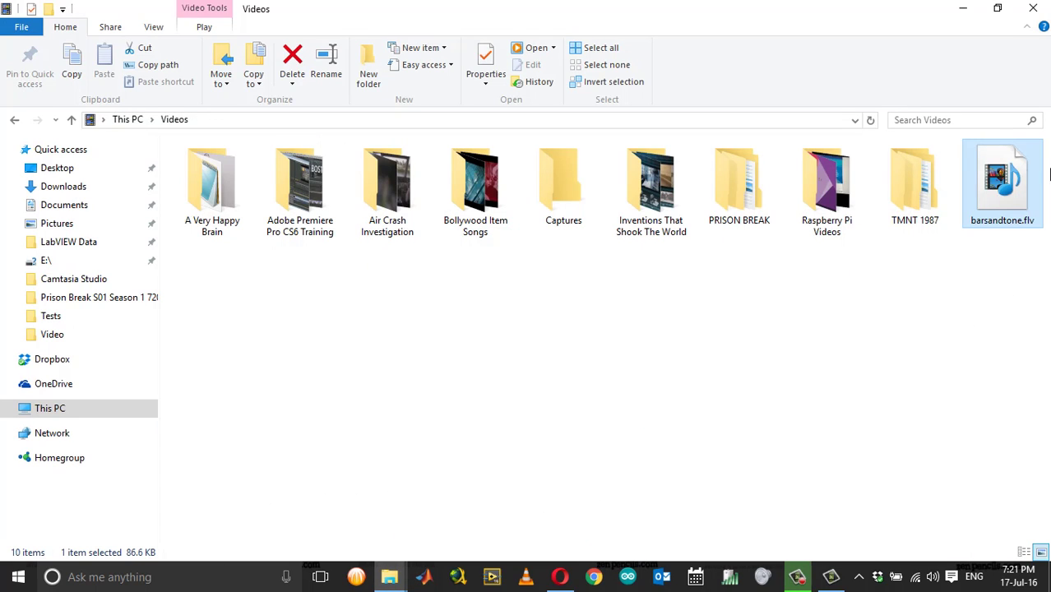
pyautogui.rightClick(989, 182)
pyautogui.moveTo(846, 278)
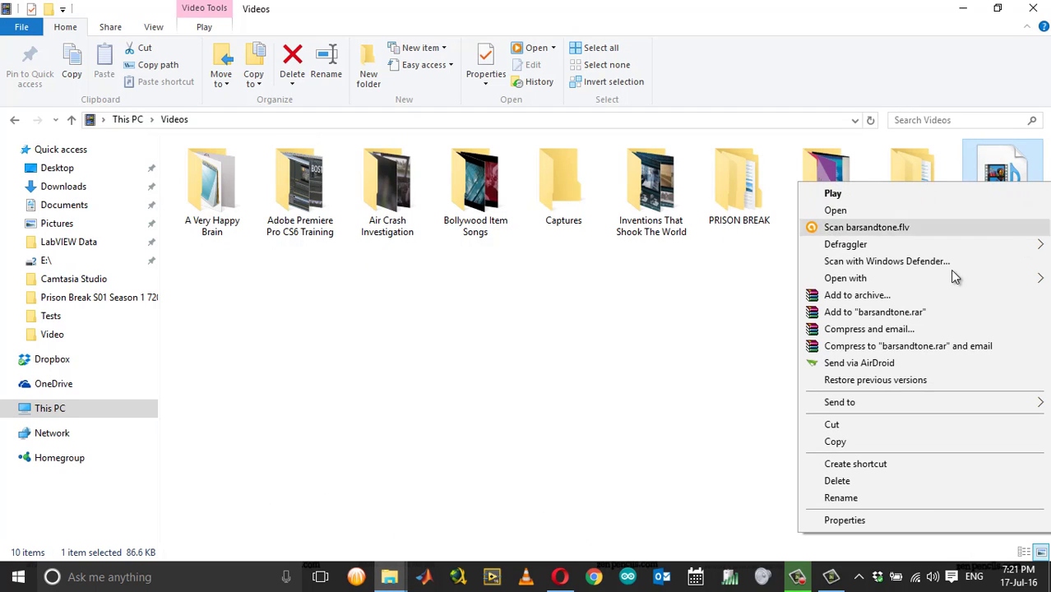
pyautogui.click(770, 404)
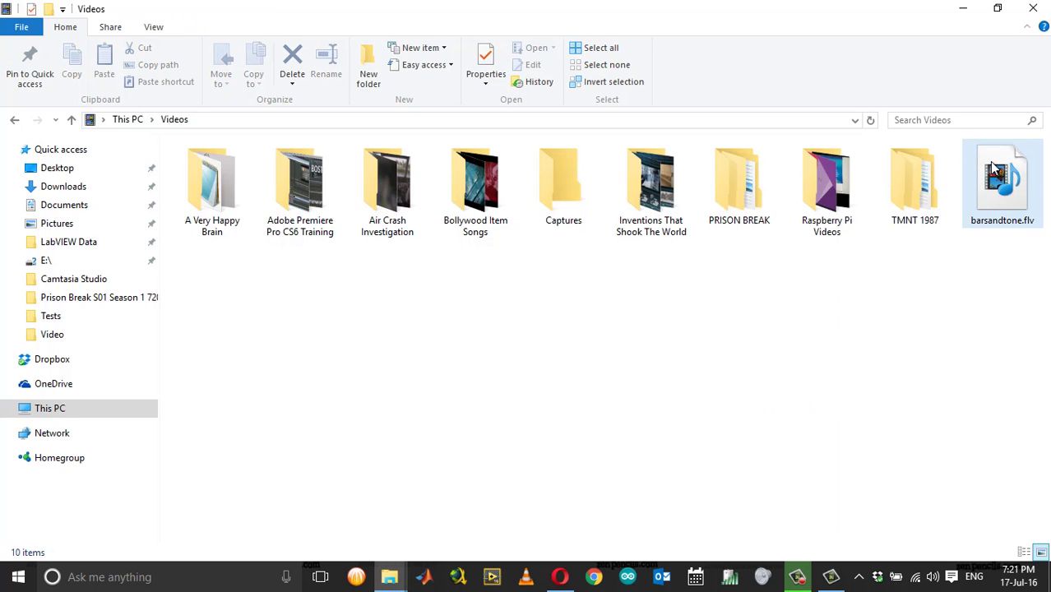
pyautogui.doubleClick(996, 167)
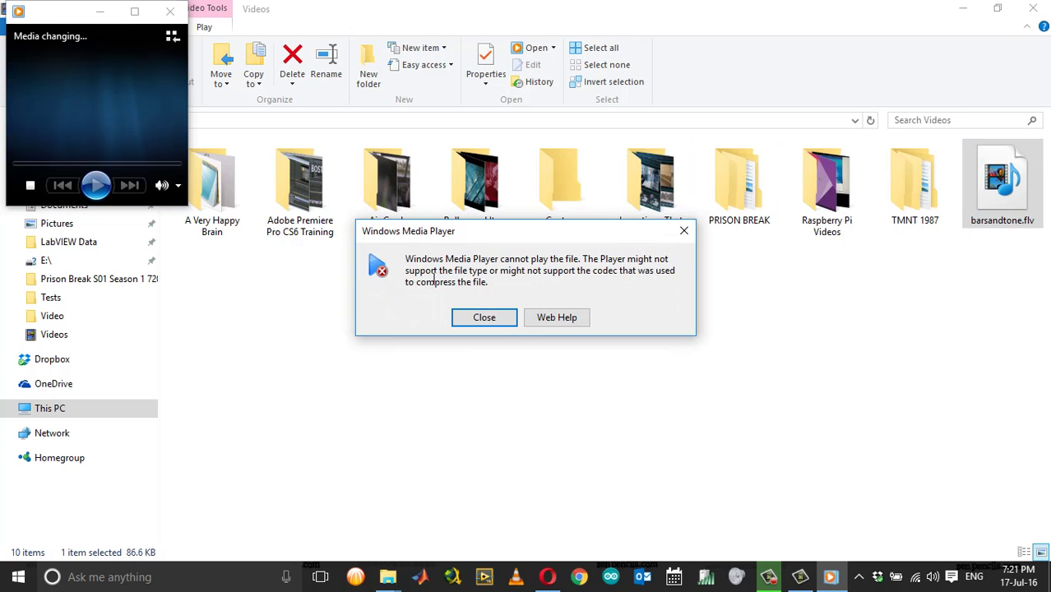
pyautogui.click(683, 231)
pyautogui.click(170, 11)
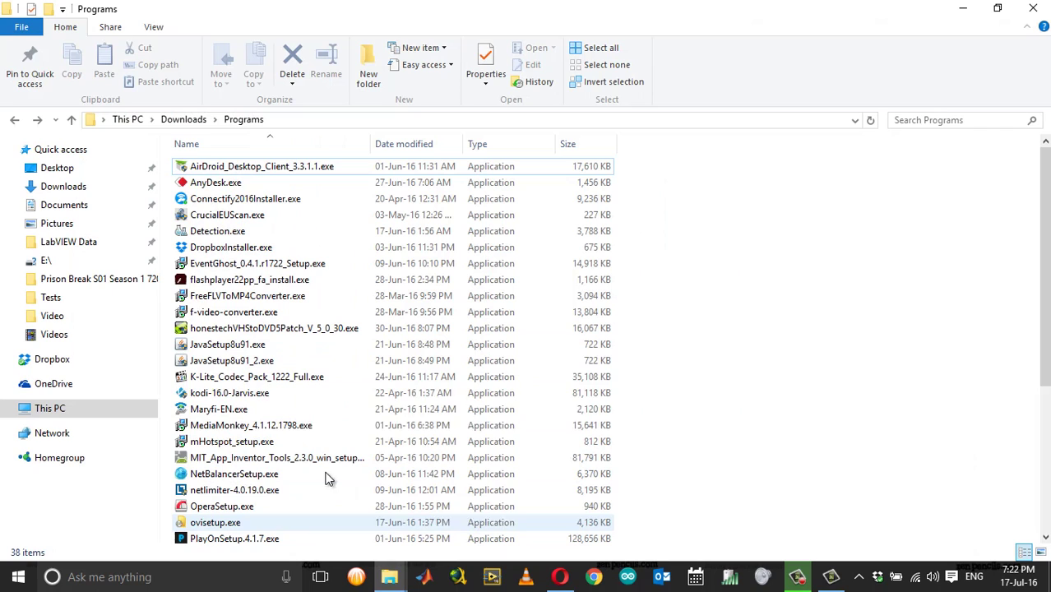
# Launch K-Lite_Codec_Pack_1222_Full.exe and continue setup in Normal installation mode
pyautogui.click(316, 385)
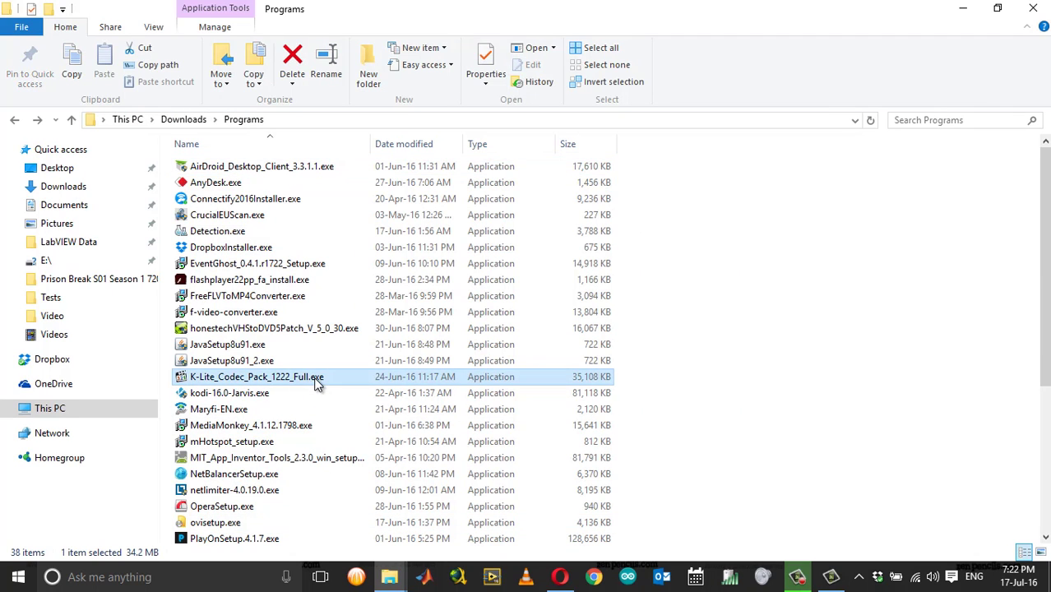
pyautogui.doubleClick(317, 384)
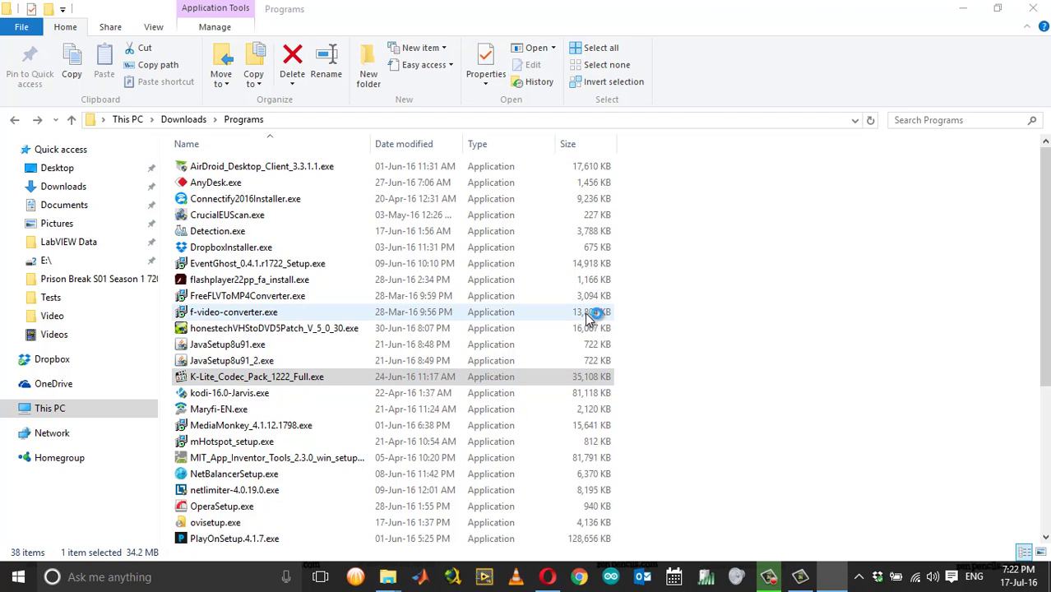
pyautogui.click(1033, 10)
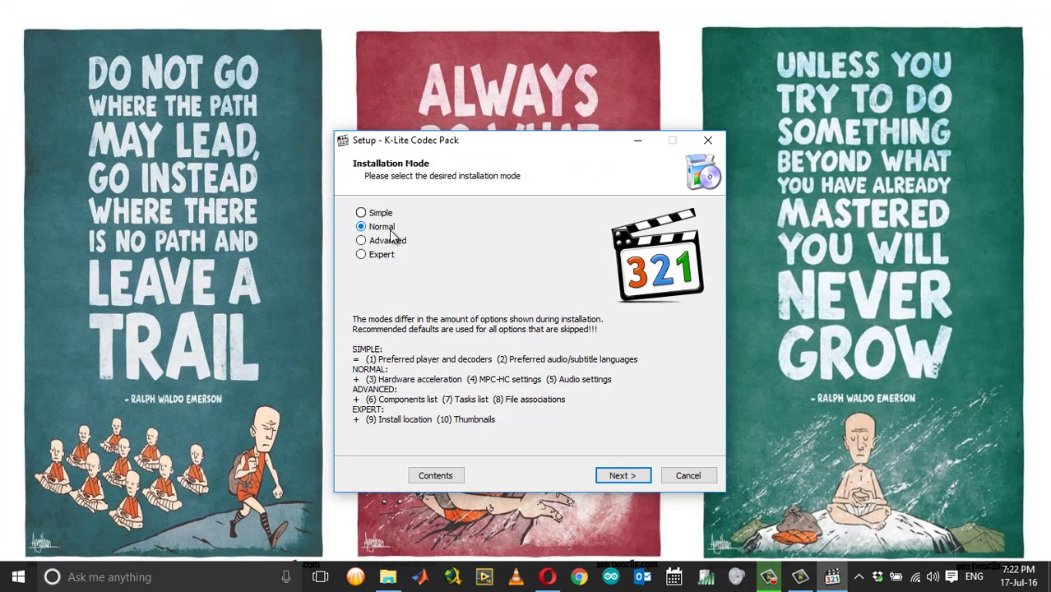
pyautogui.click(621, 478)
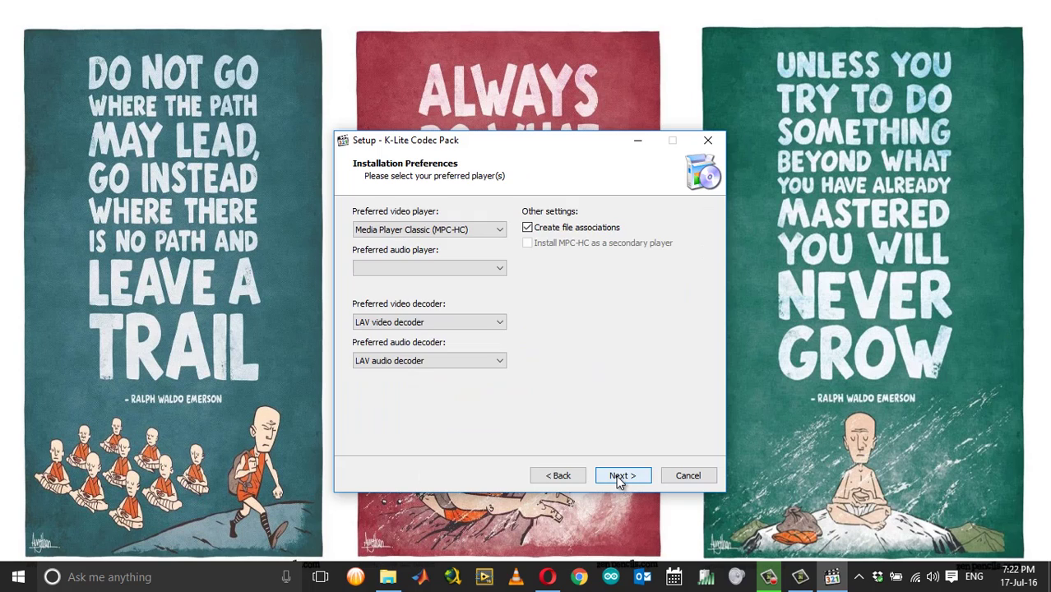
# Make Windows Media Player the preferred video and audio player, keeping the LAV video decoder
pyautogui.click(421, 233)
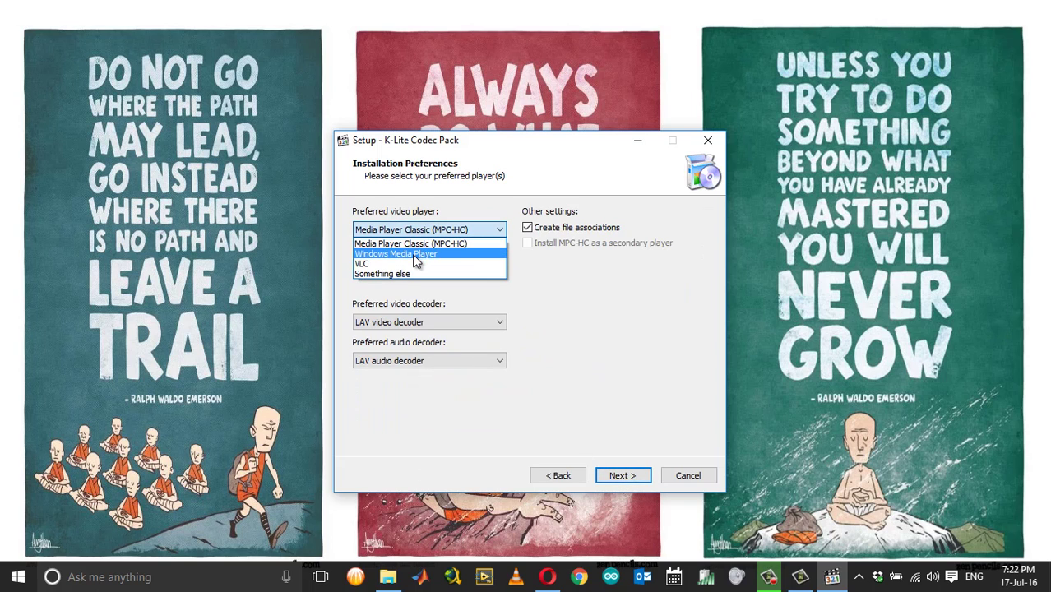
pyautogui.click(412, 254)
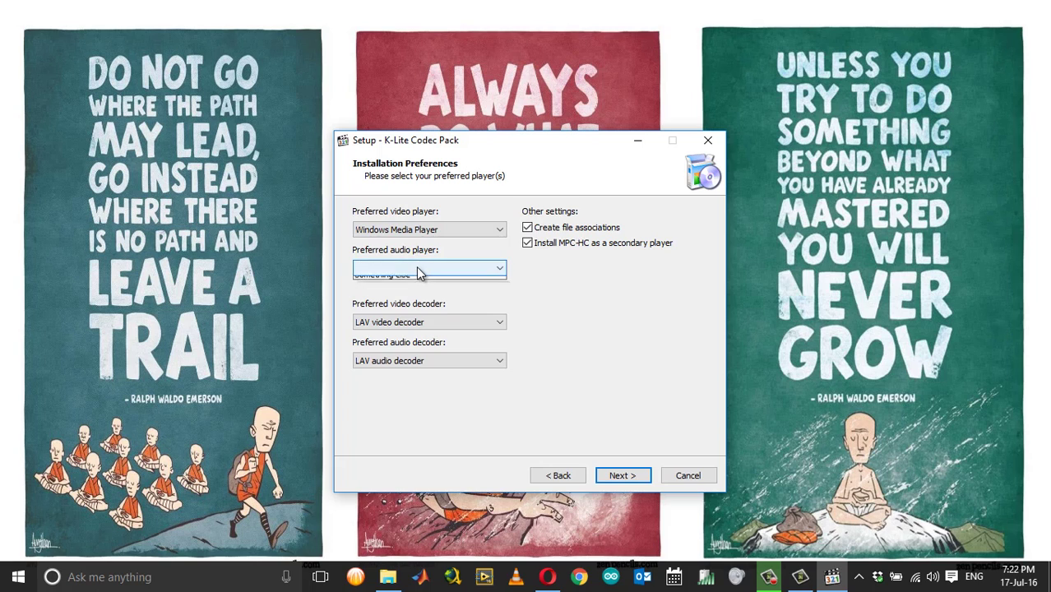
pyautogui.click(416, 266)
pyautogui.click(417, 292)
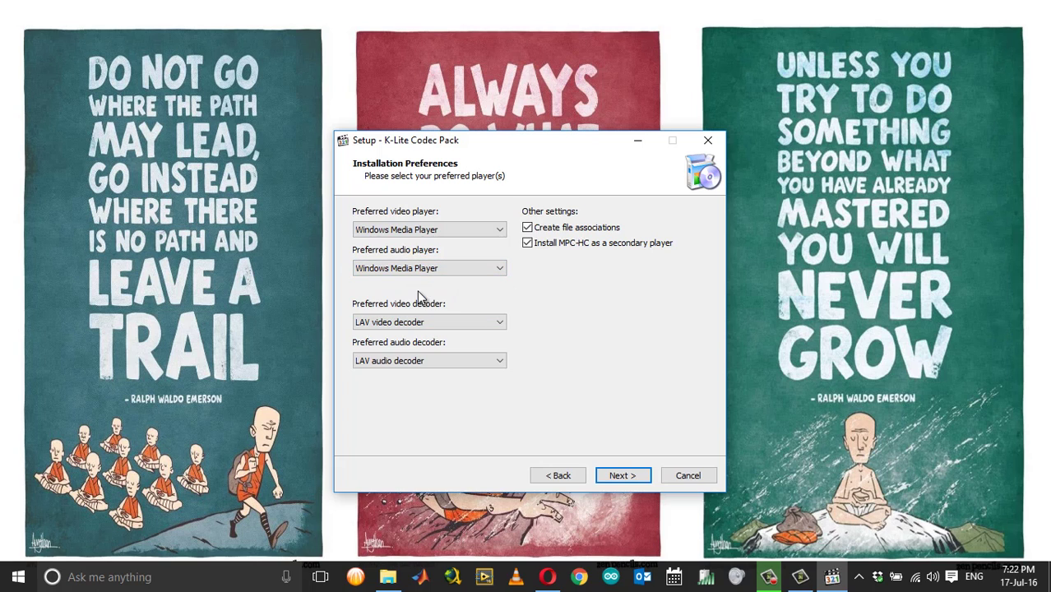
pyautogui.click(499, 325)
pyautogui.click(498, 334)
# Drop MPC-HC as secondary player and keep default software decoding, language and audio settings
pyautogui.click(577, 245)
pyautogui.click(634, 477)
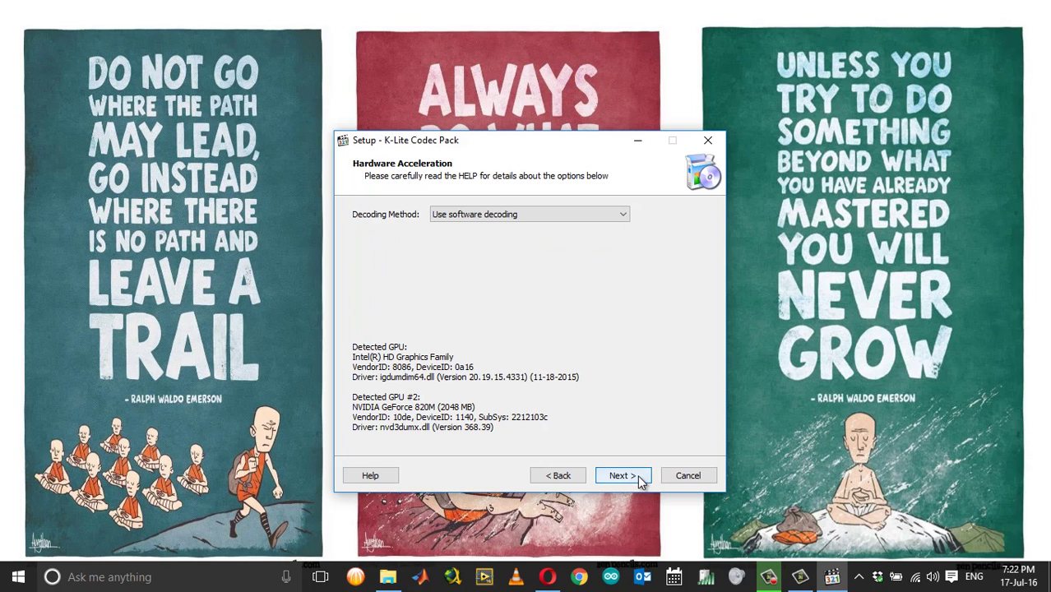
pyautogui.click(501, 215)
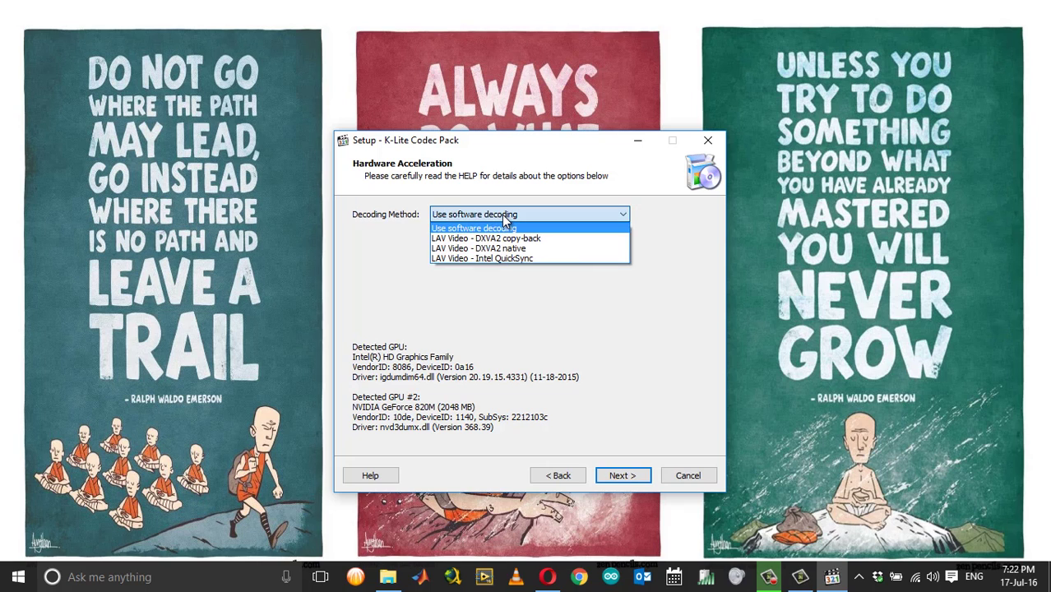
pyautogui.click(611, 476)
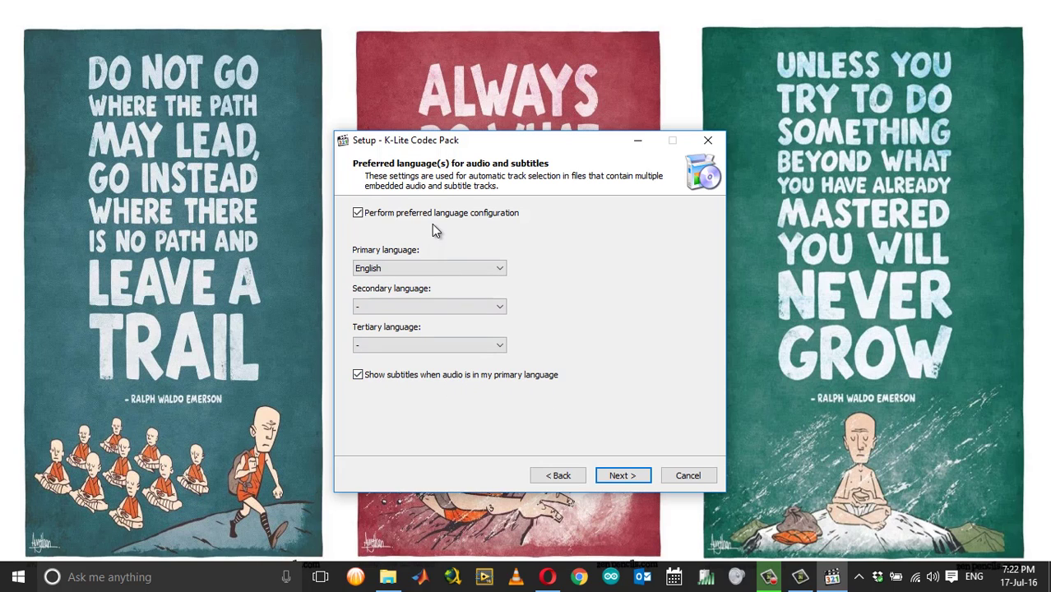
pyautogui.click(620, 477)
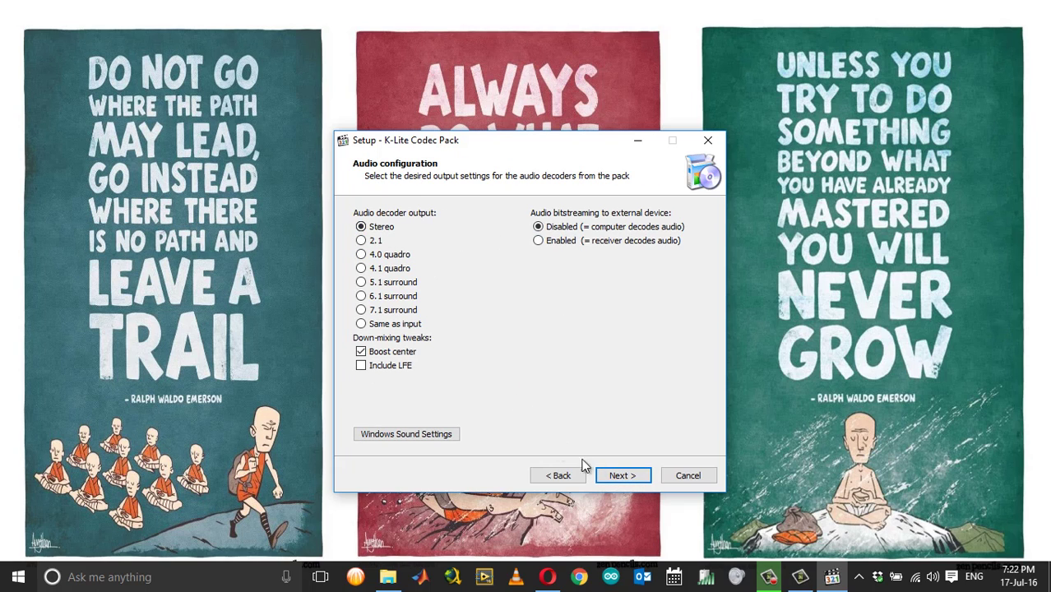
pyautogui.click(622, 474)
# Install the K-Lite Codec Pack and let setup run to completion
pyautogui.click(623, 477)
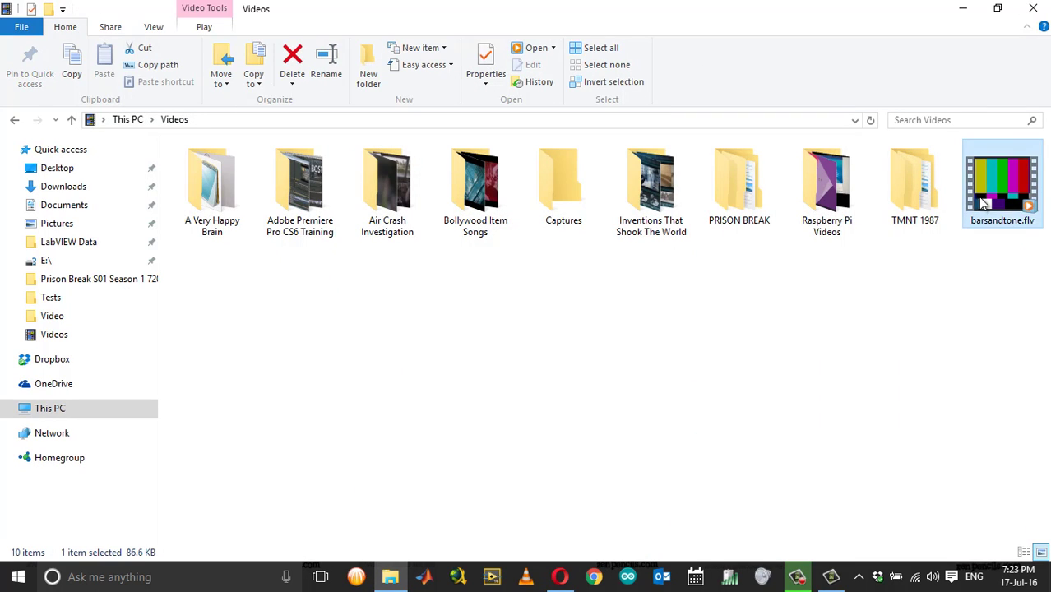
# Open barsandtone.flv with Windows Media Player from its context menu
pyautogui.rightClick(978, 197)
pyautogui.click(697, 358)
pyautogui.click(978, 196)
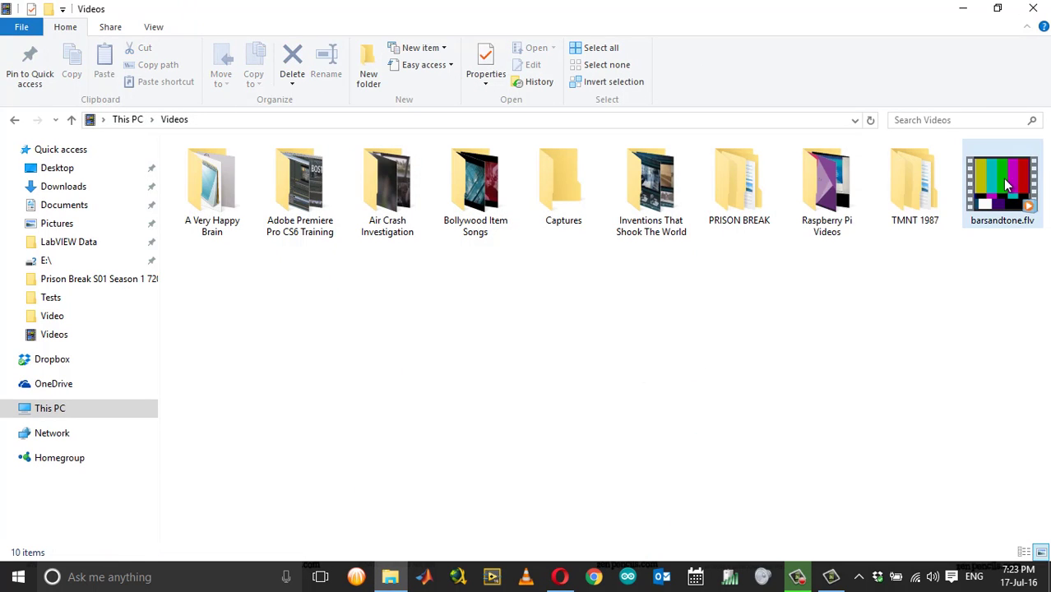
pyautogui.rightClick(978, 196)
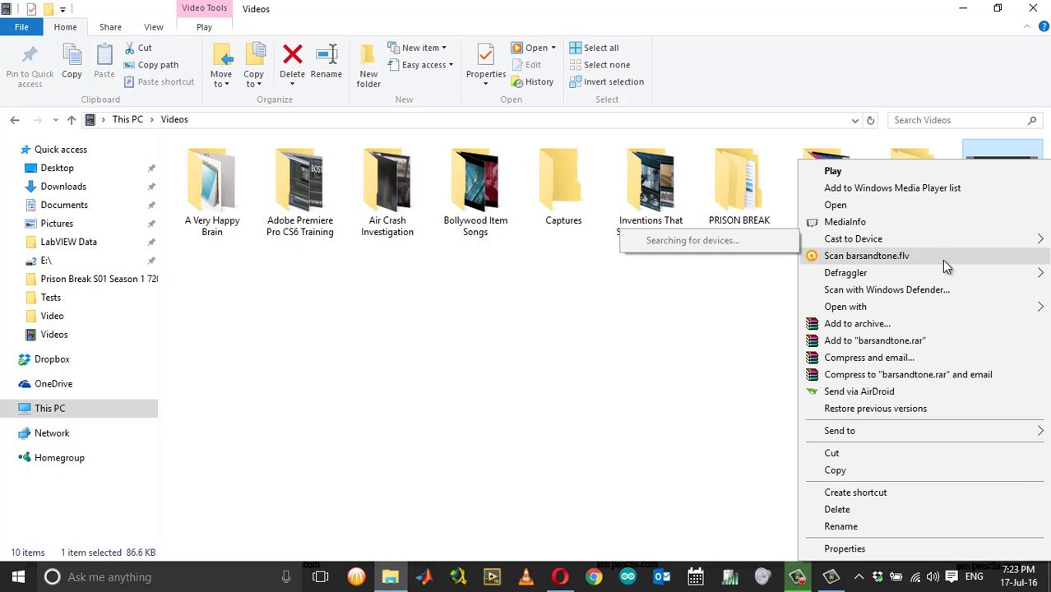
pyautogui.moveTo(846, 307)
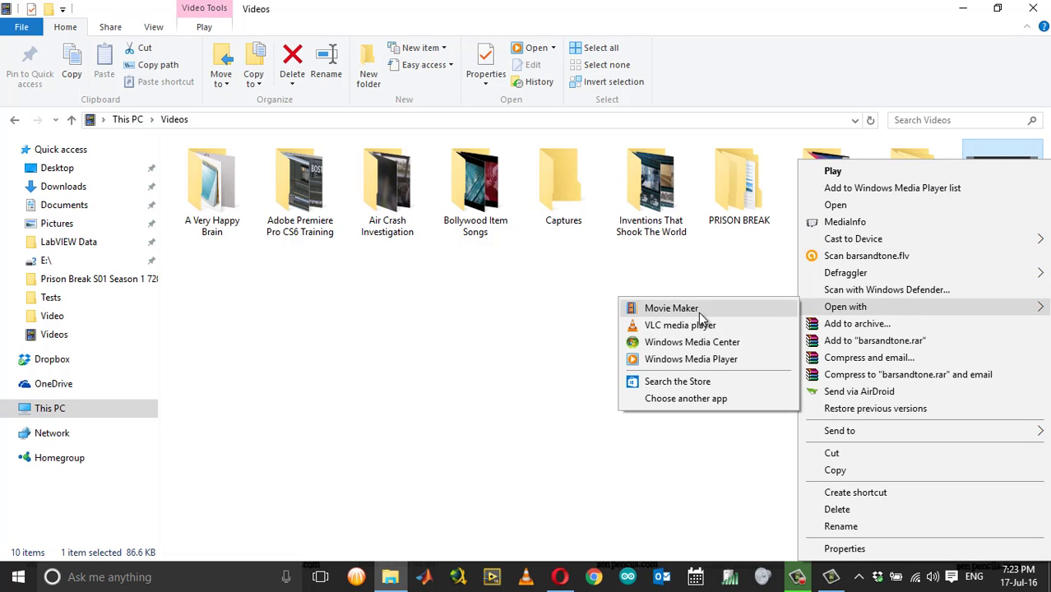
pyautogui.click(700, 358)
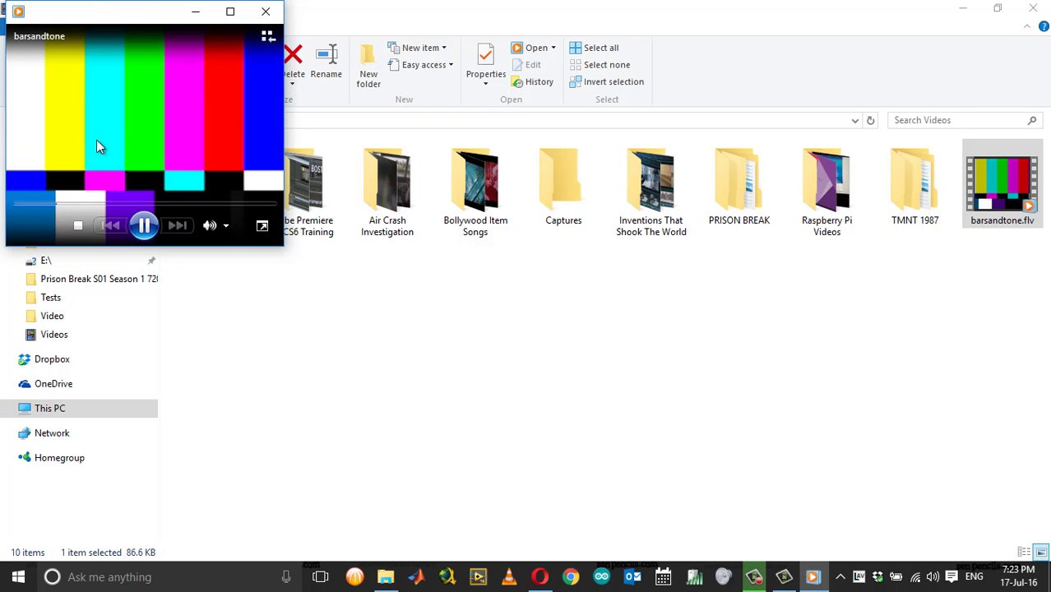
# Pause the colour-bars playback, move the player window toward centre, and close it
pyautogui.click(144, 227)
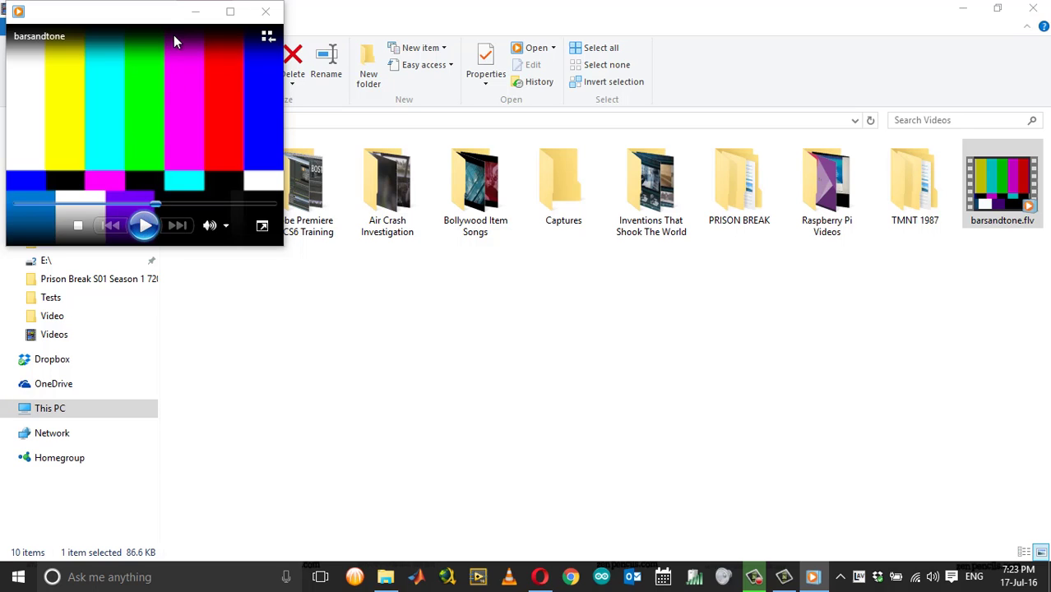
pyautogui.moveTo(168, 33); pyautogui.dragTo(463, 129)
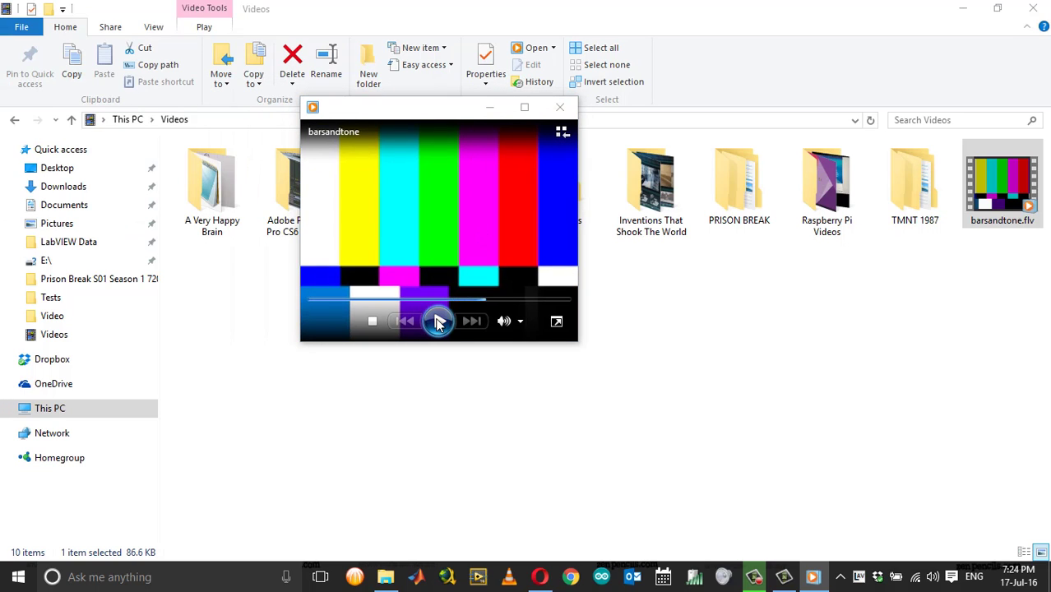
pyautogui.click(560, 108)
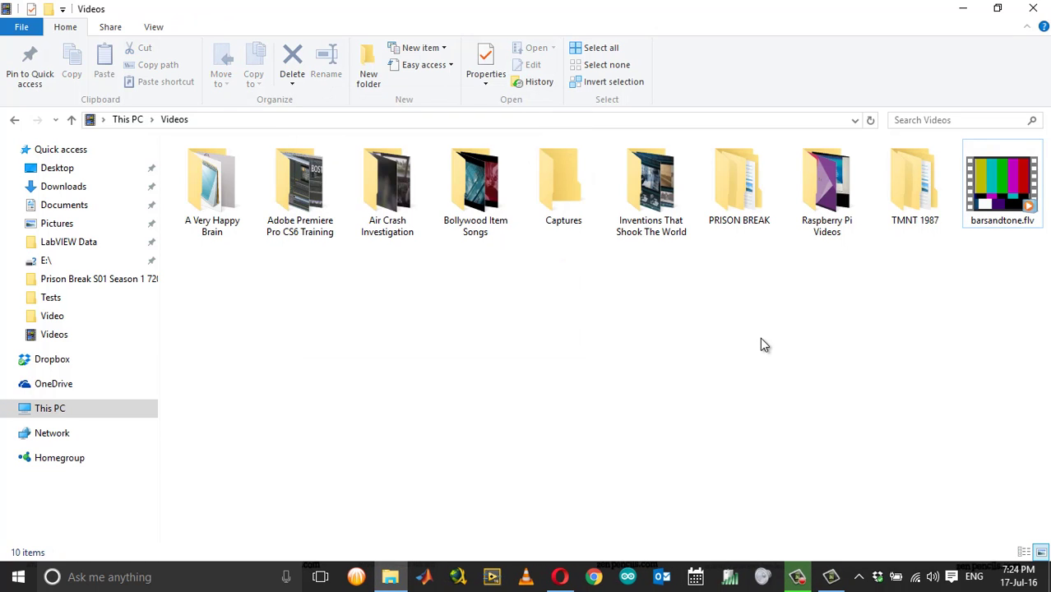